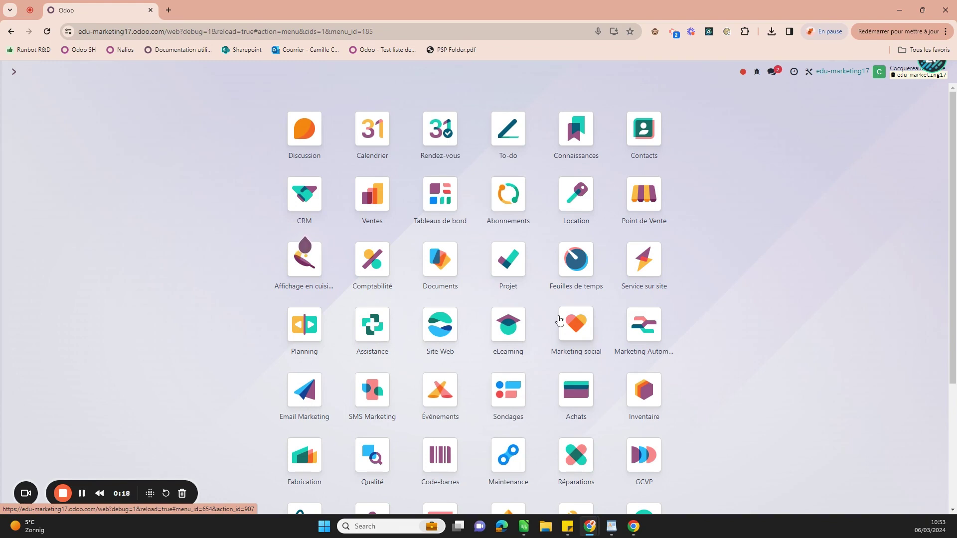
Start a new quotation in the Sales (Ventes) application with Client 1 as the customer.
click(371, 197)
key(alt+c)
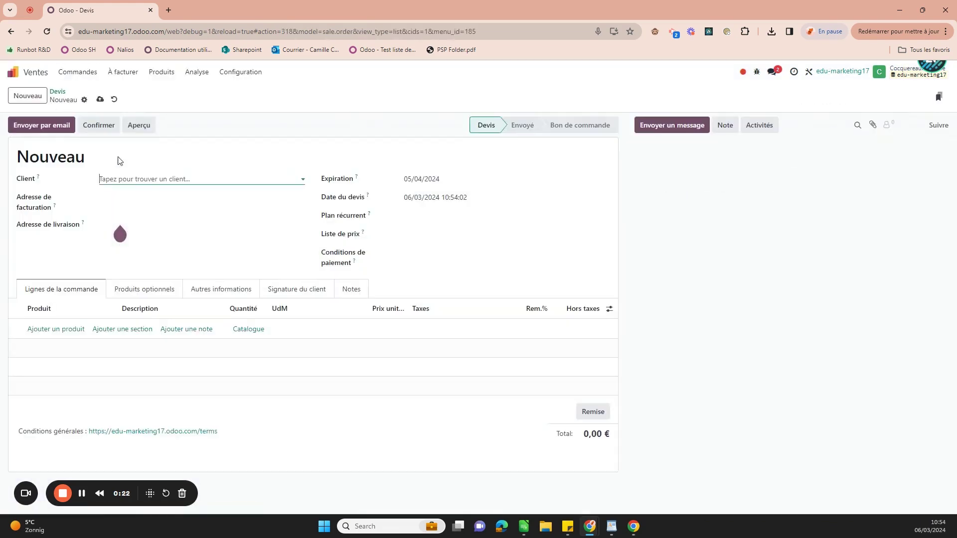
click(143, 179)
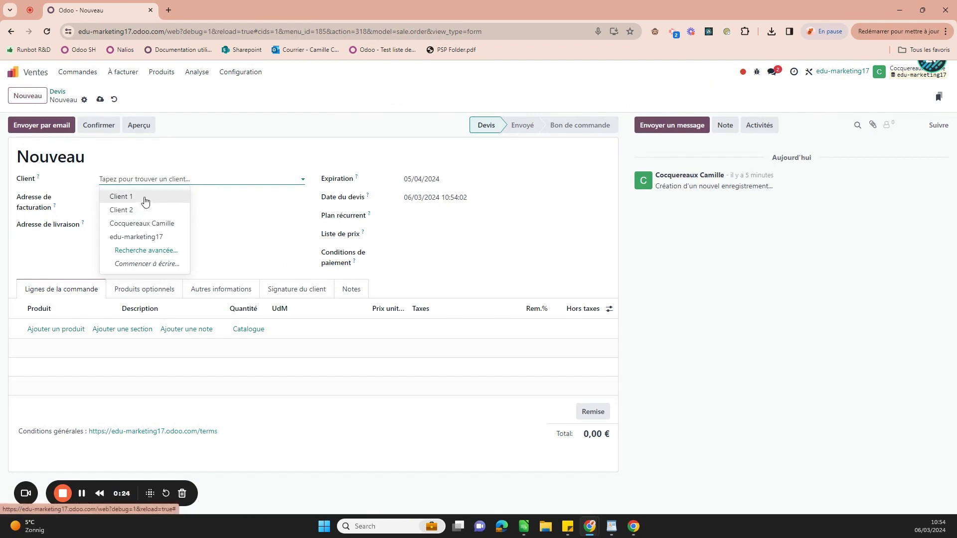
click(143, 196)
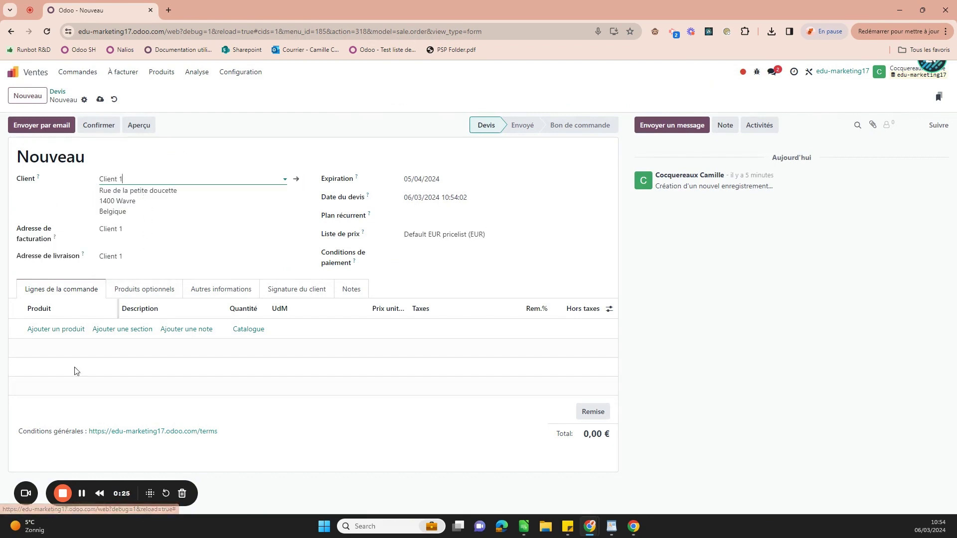
Add the products Canapé and Service sur site to the quotation as two order lines.
click(66, 329)
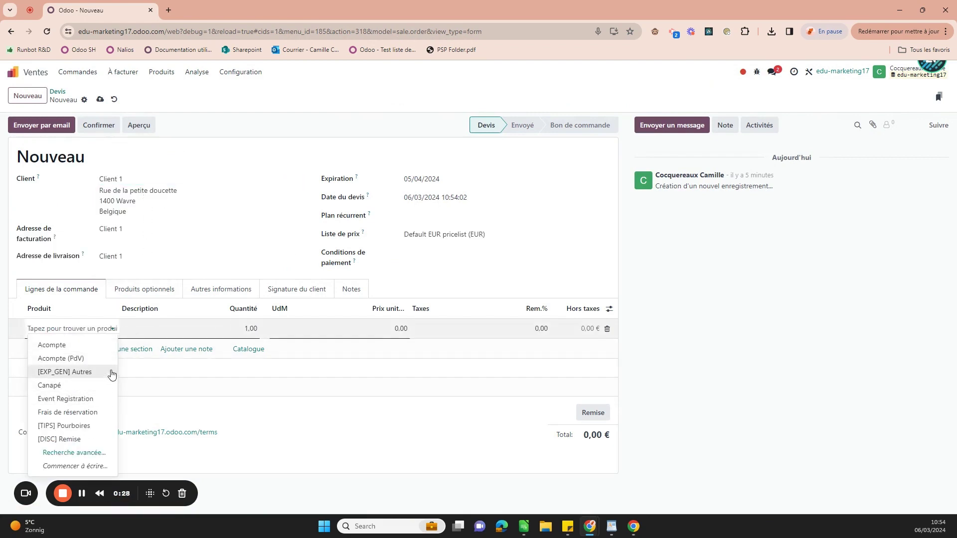
click(95, 386)
click(82, 368)
click(65, 349)
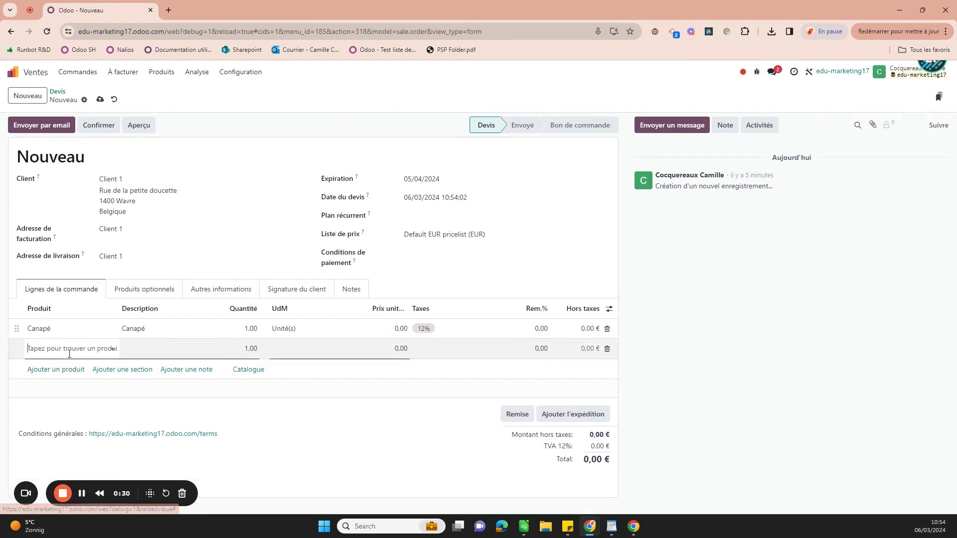
text(SER)
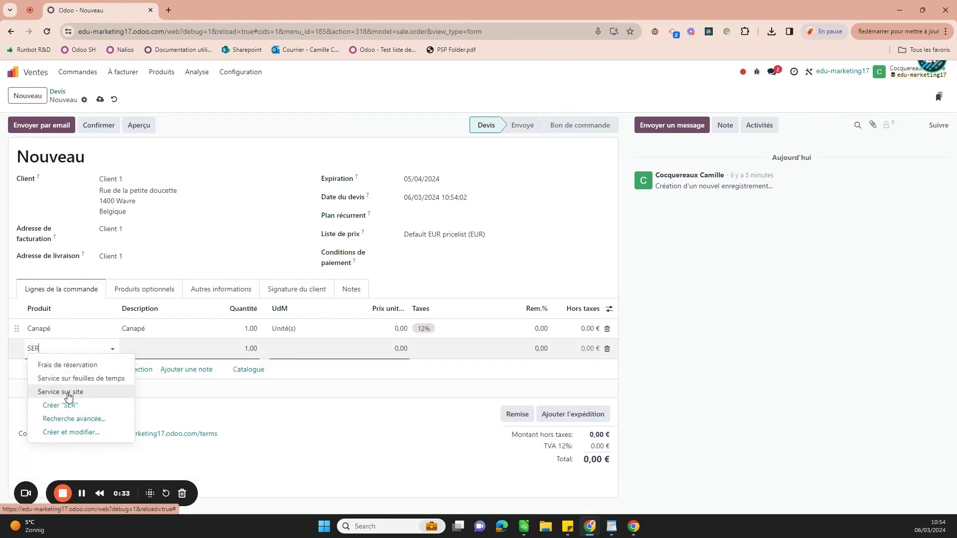
click(65, 392)
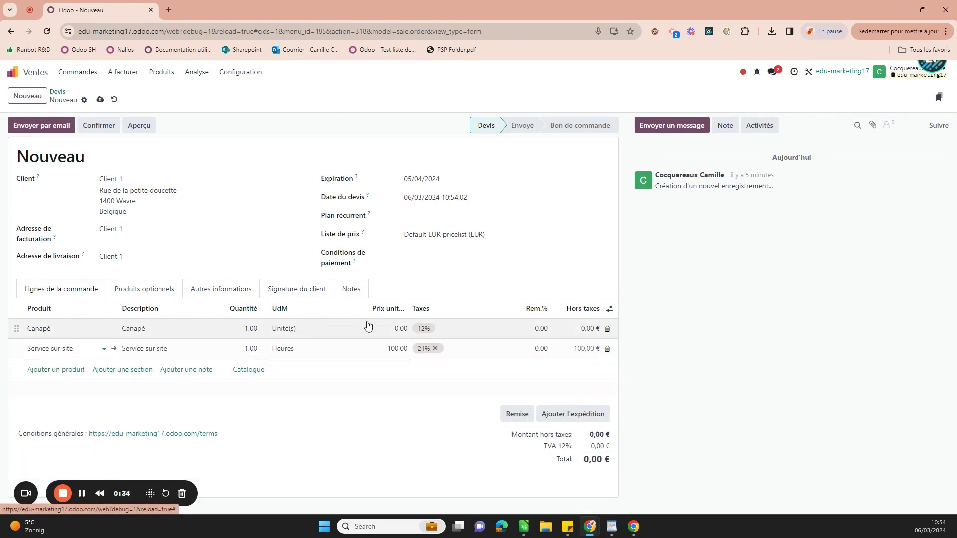
Set the Canapé line's unit price to 2000 and confirm the quotation as a sales order.
click(370, 326)
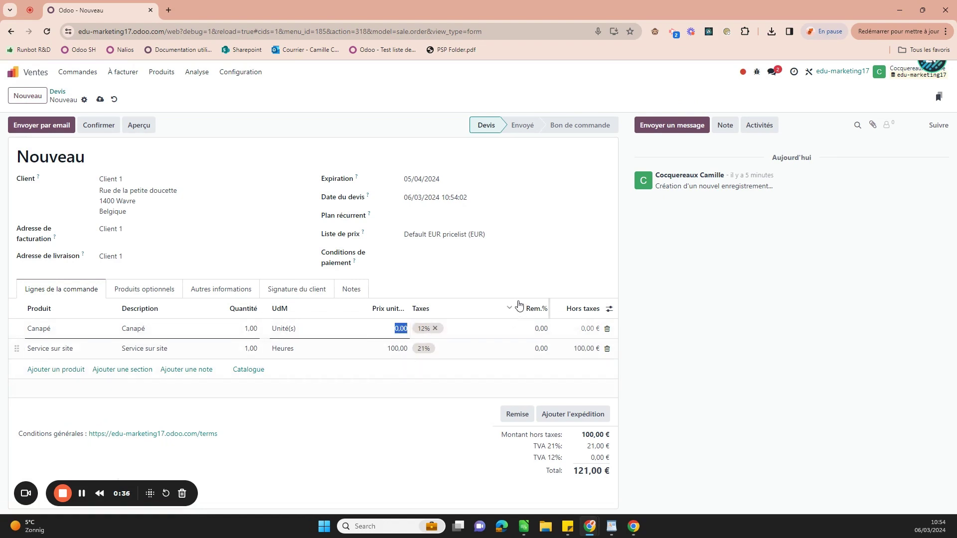
text(2000)
click(388, 349)
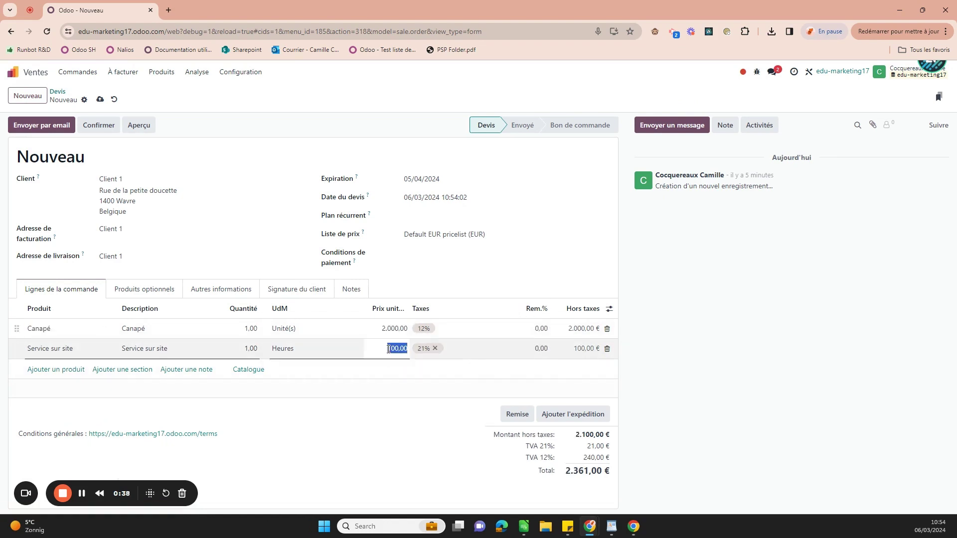
click(413, 453)
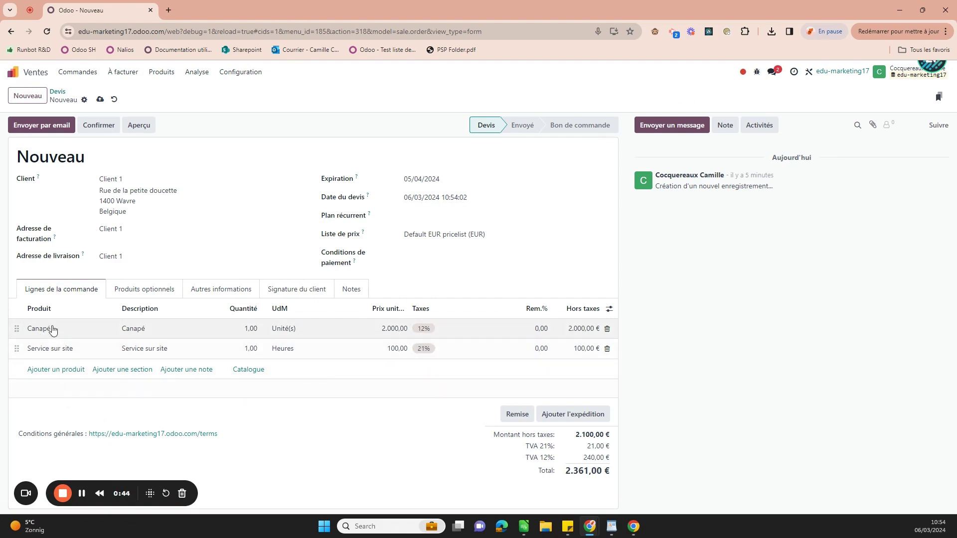
click(92, 125)
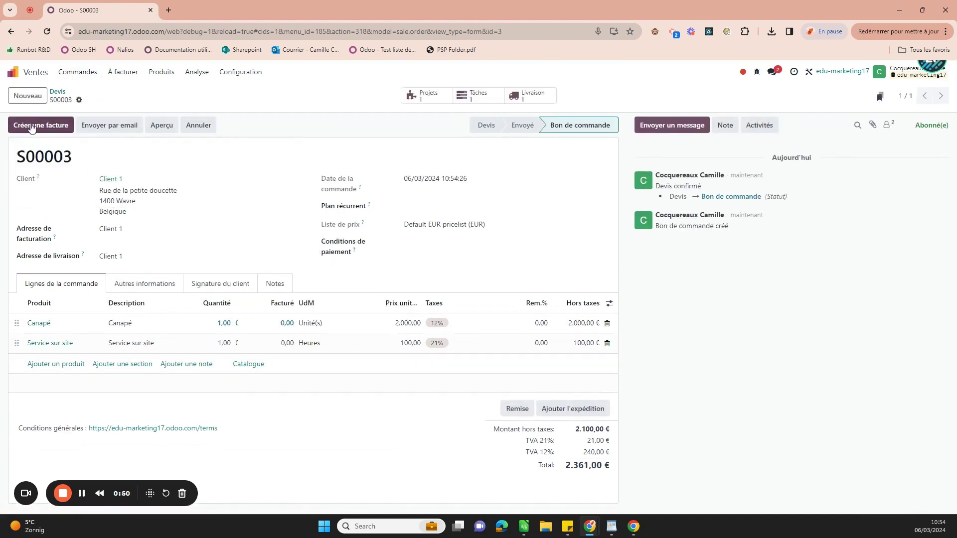
Create a draft percentage down payment invoice (Acompte) of 50% from the sales order.
click(46, 127)
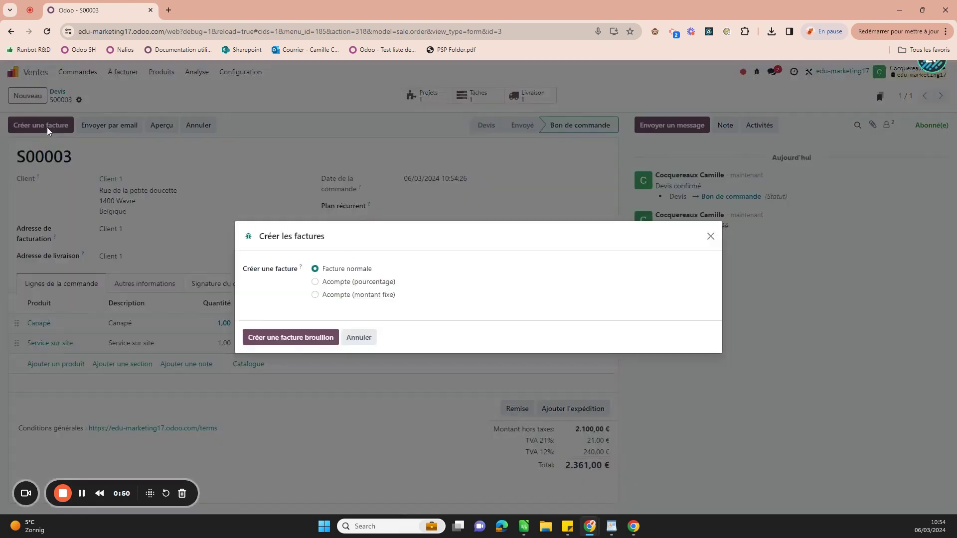
click(390, 287)
click(374, 300)
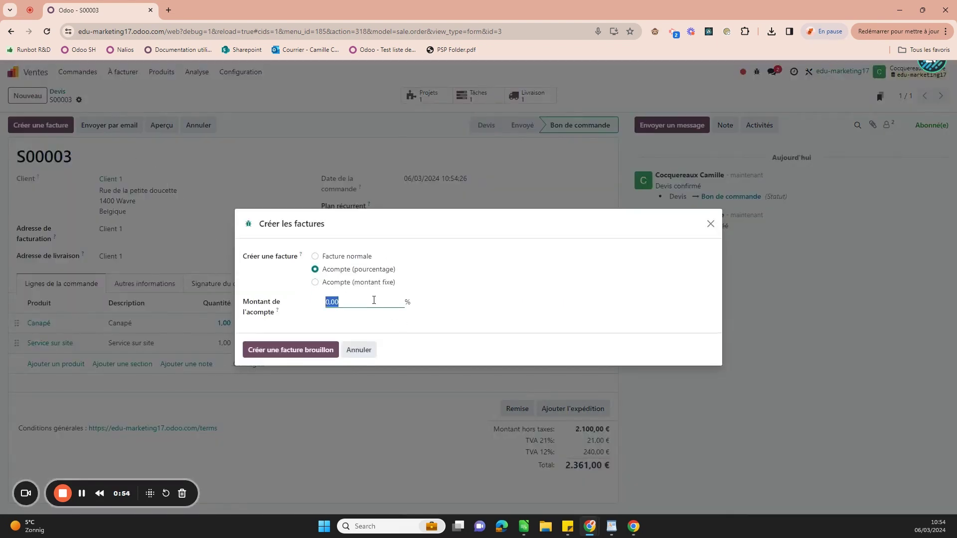
text(50)
click(312, 352)
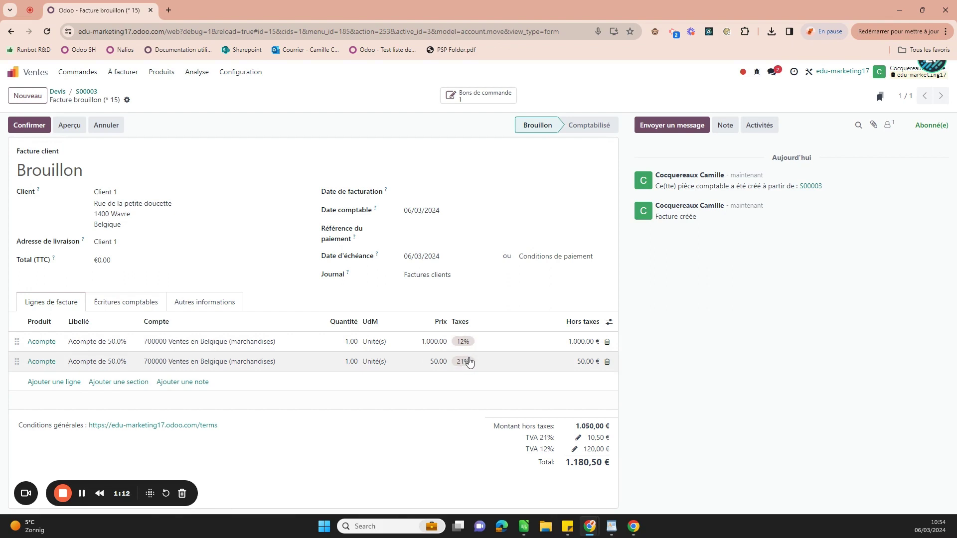
Check the draft down payment invoice's journal entries, return to its invoice lines and confirm the invoice.
click(140, 301)
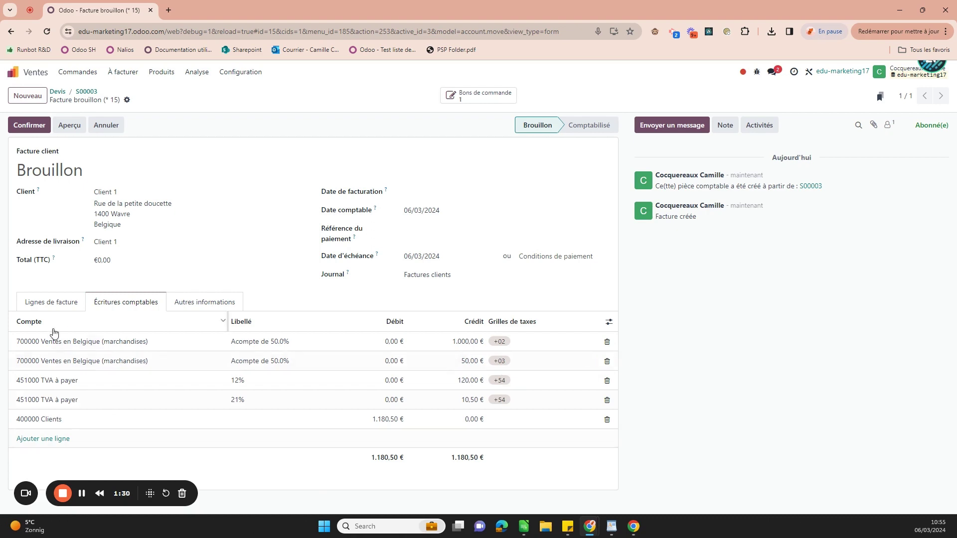
click(47, 306)
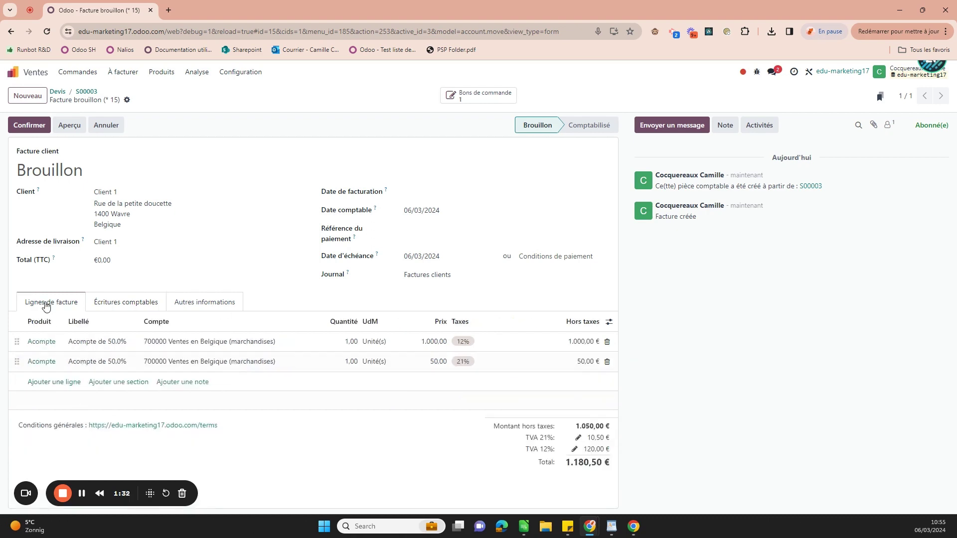
click(29, 125)
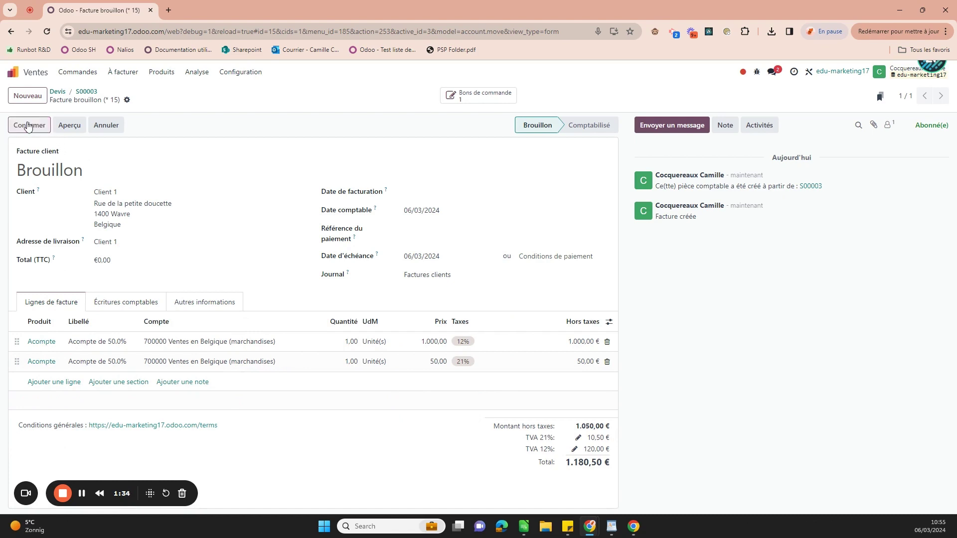
Return to the sales order, open its delivery and validate the Canapé transfer.
click(94, 92)
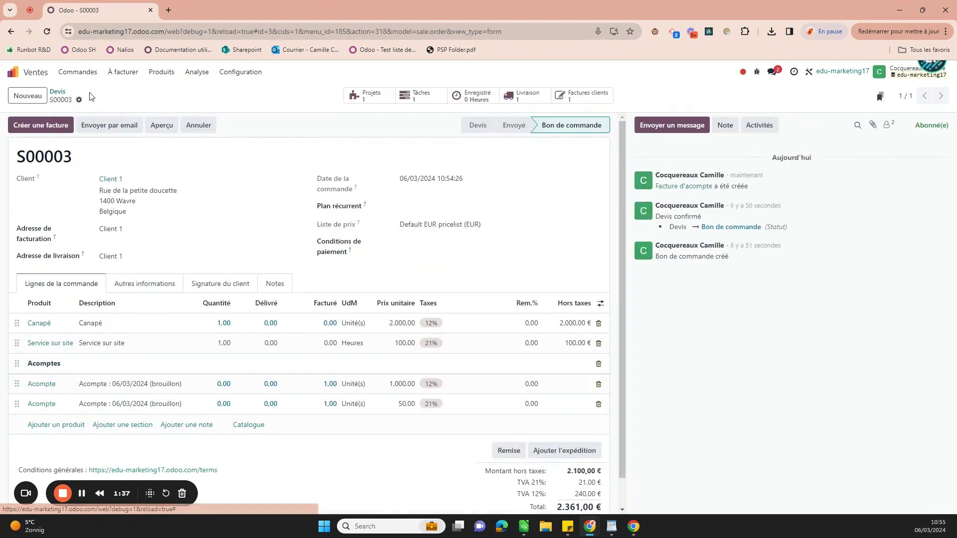
click(511, 98)
click(34, 125)
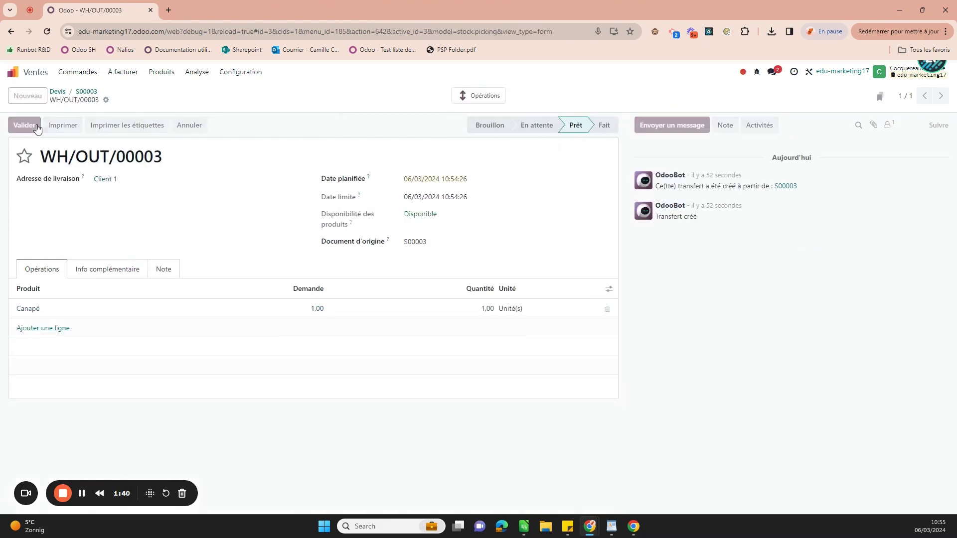
Back on the sales order, set the delivered quantity of the Service sur site line to 1.
click(86, 93)
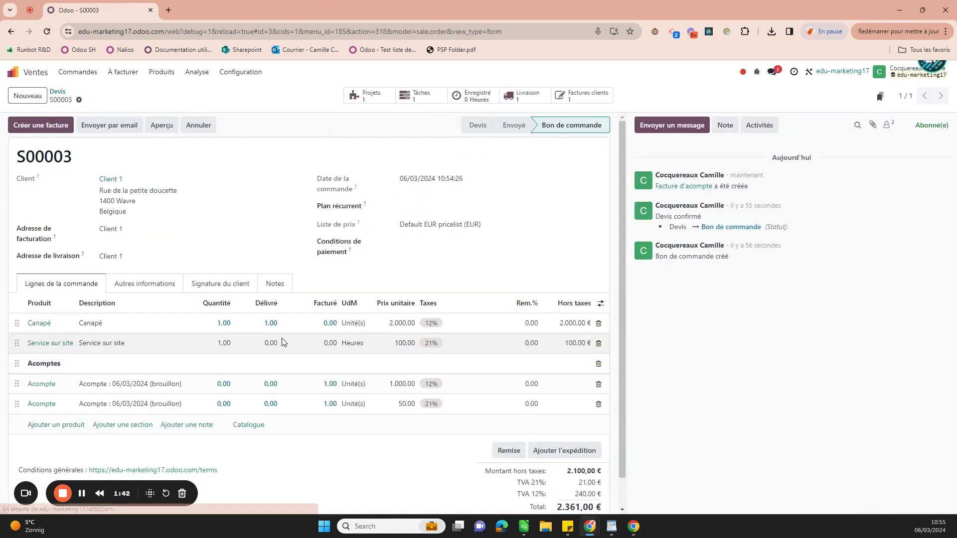
click(270, 344)
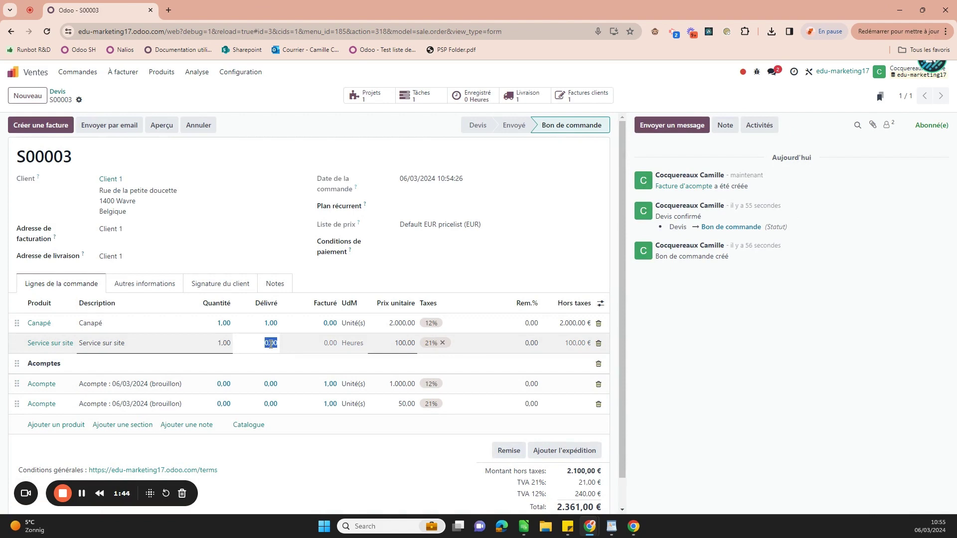
text(1)
key(shift+Tab)
key(shift+Tab)
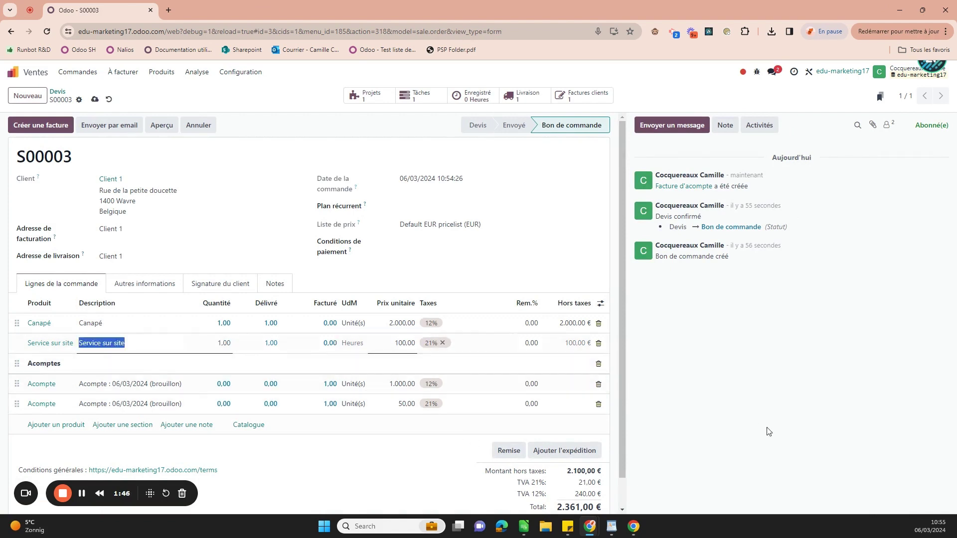
click(769, 431)
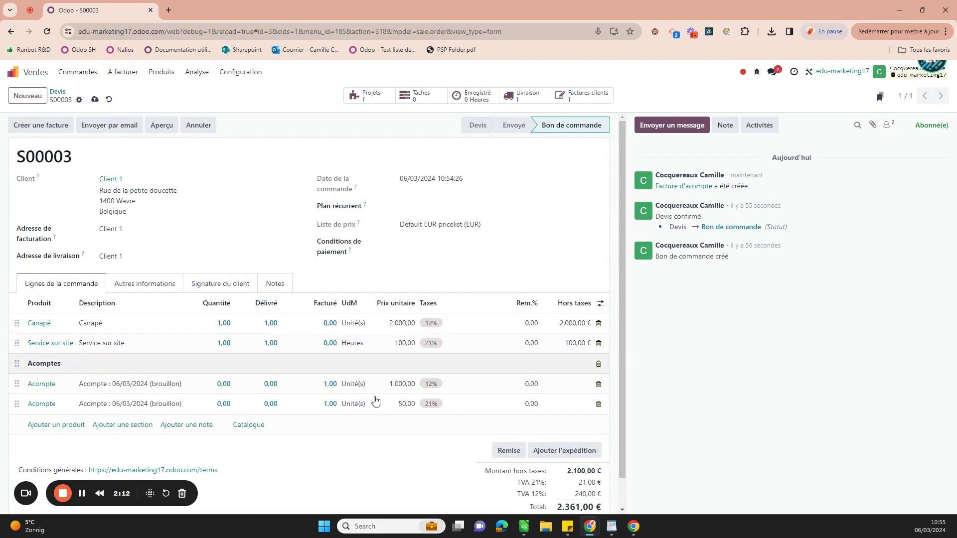
triple_click(350, 475)
click(413, 455)
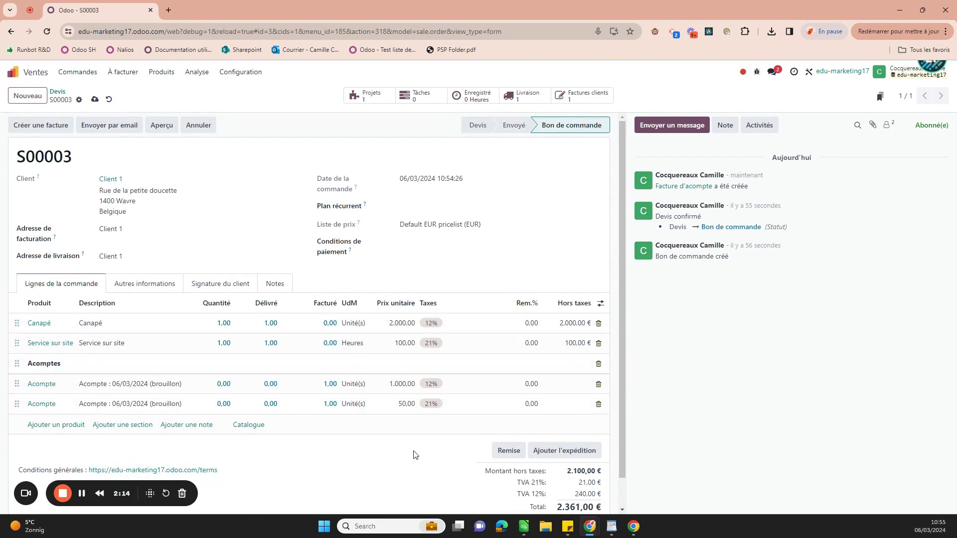
click(59, 127)
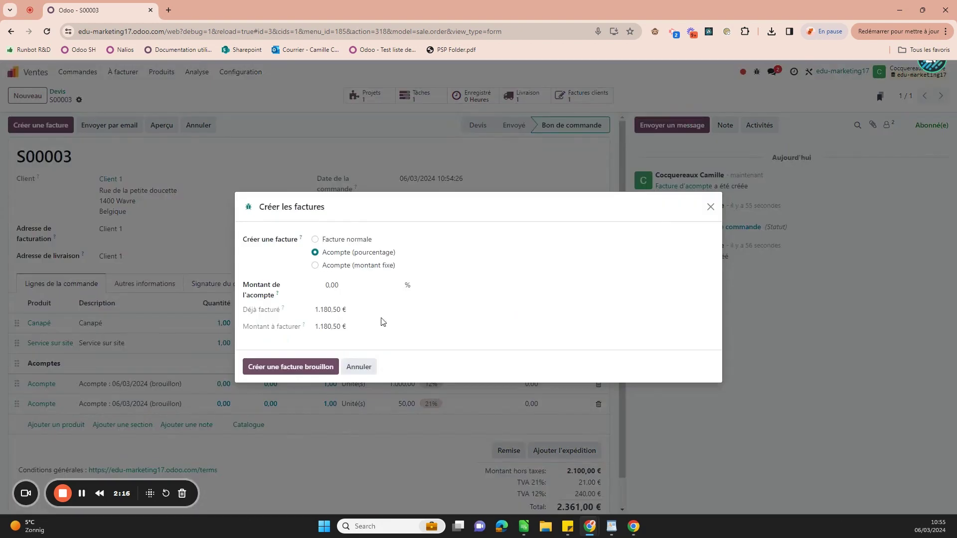
click(711, 206)
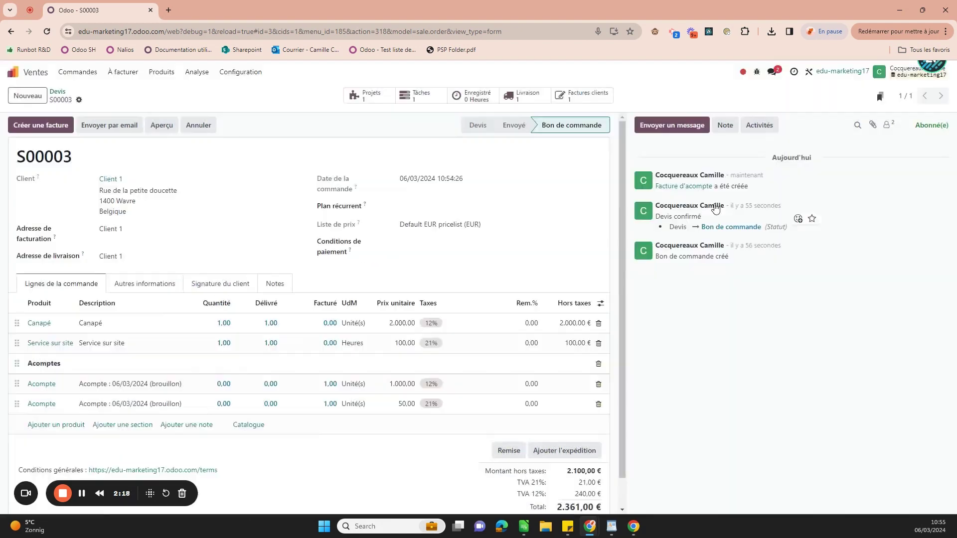
click(79, 102)
click(78, 101)
Create a regular draft invoice (Facture normale) from the sales order.
click(51, 126)
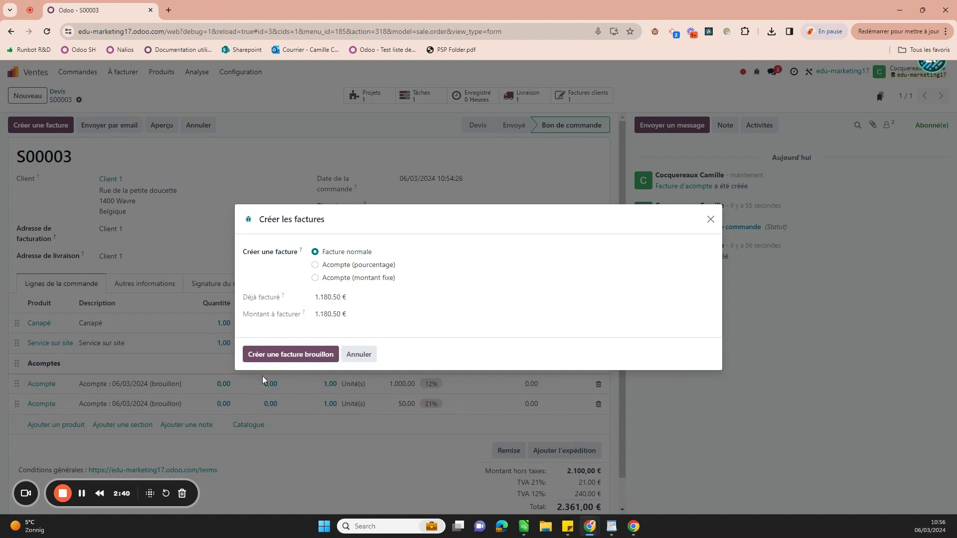
right_click(290, 356)
click(290, 354)
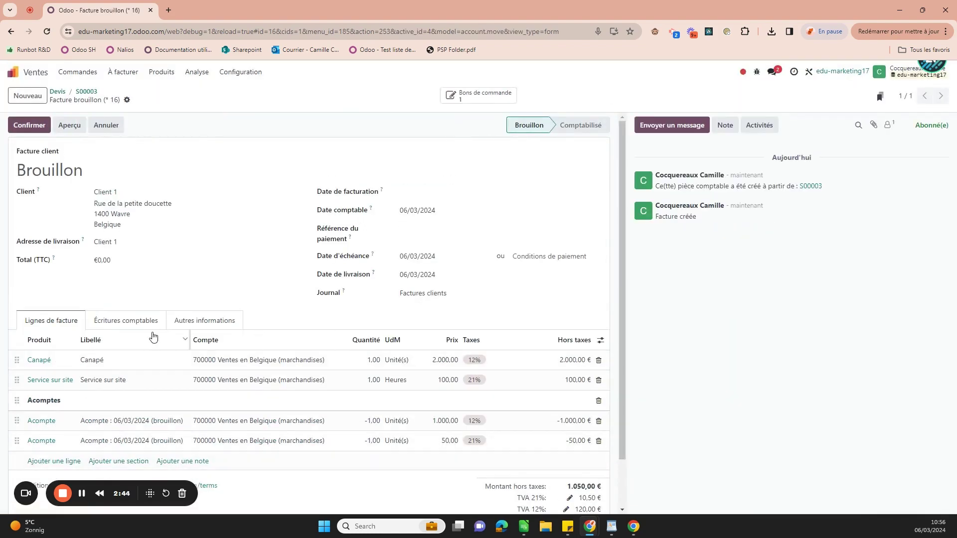
Review the final draft invoice's product lines, down payment deductions and totals, and confirm the invoice.
scroll(250, 239, down, 1)
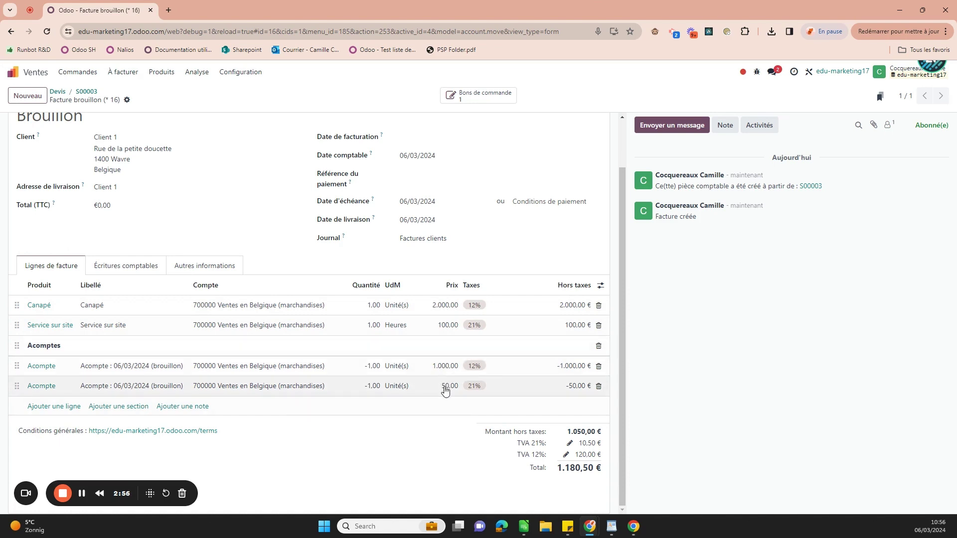
scroll(445, 390, up, 2)
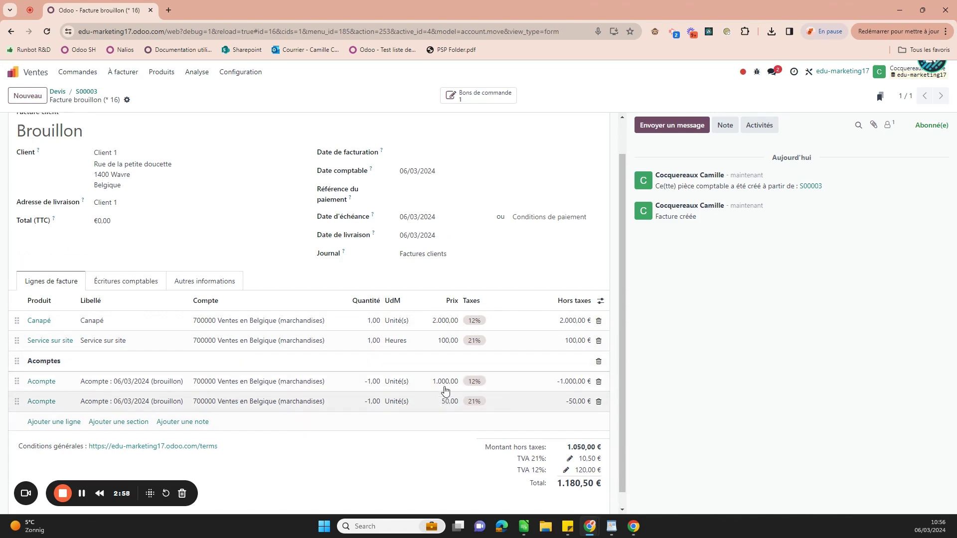
scroll(442, 386, down, 1)
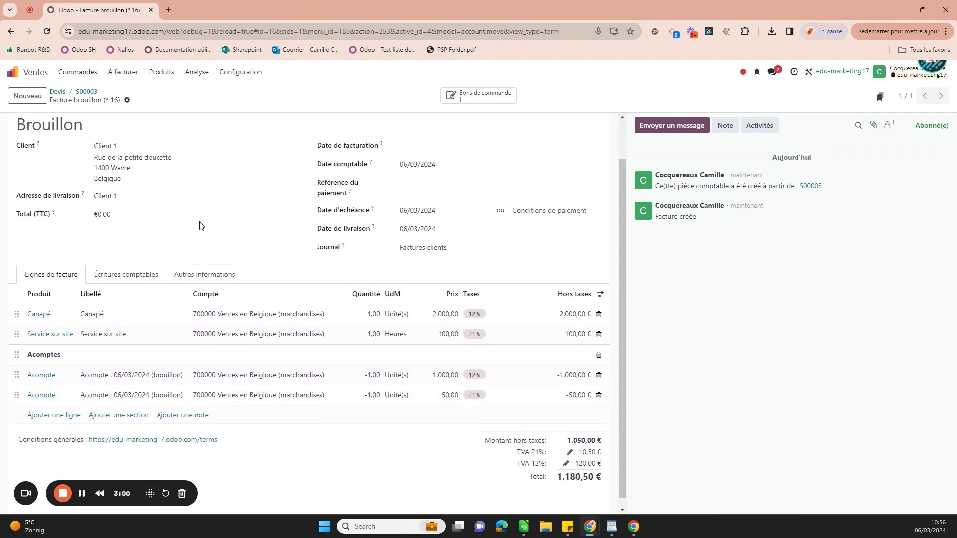
scroll(199, 226, up, 1)
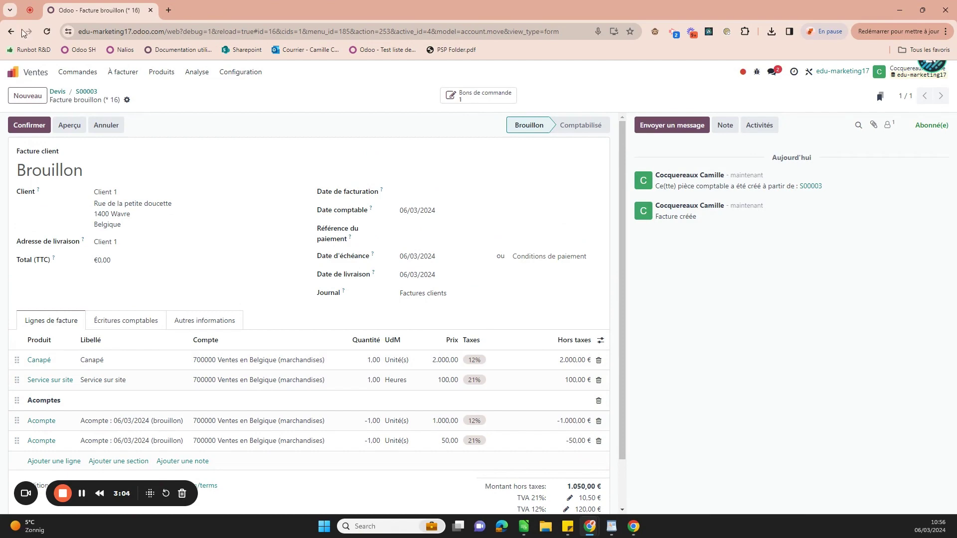
click(33, 126)
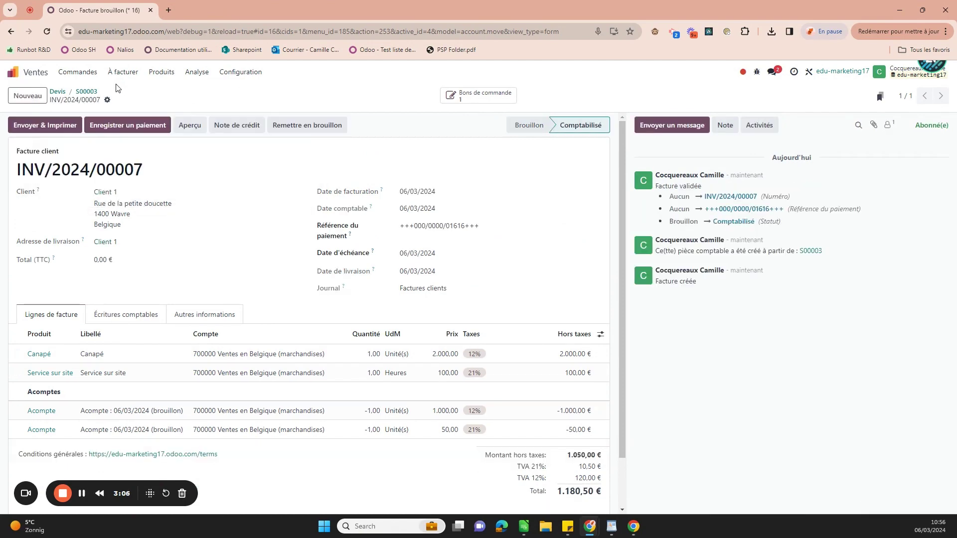
Open the sales order's customer invoices and examine the down payment invoice and the final invoice in turn.
click(92, 93)
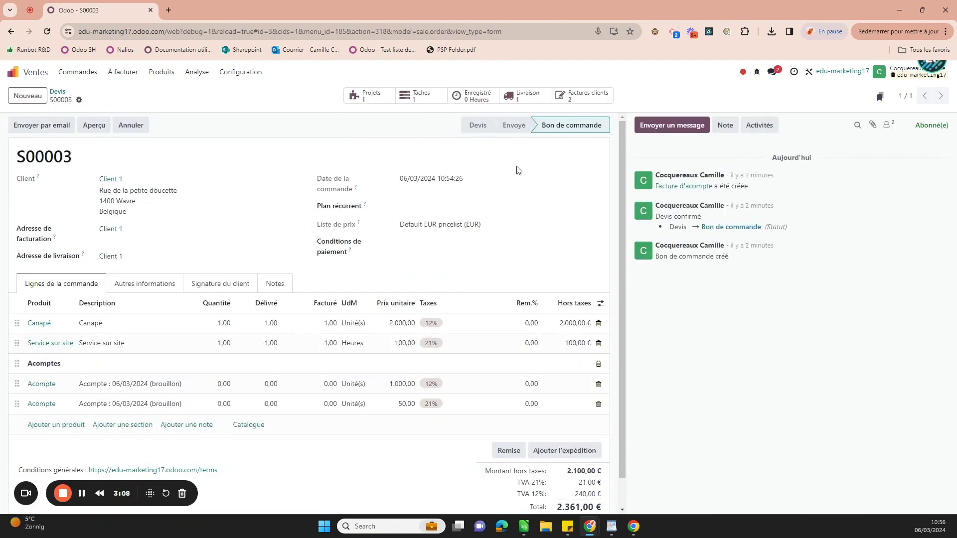
click(578, 95)
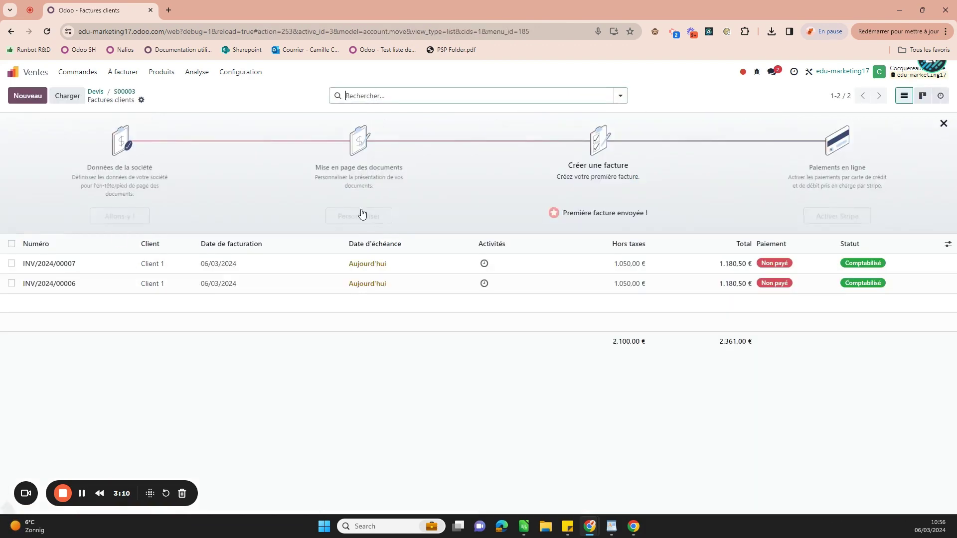
click(78, 284)
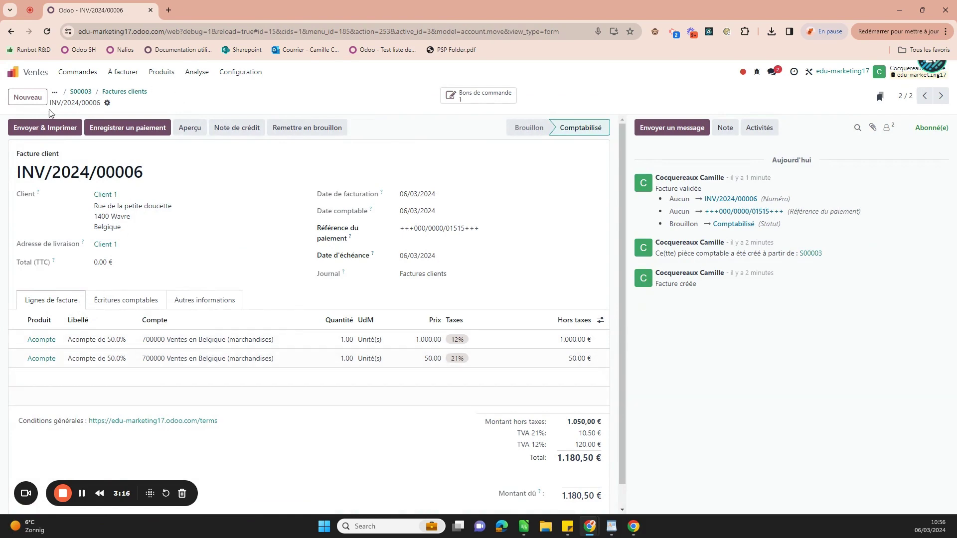
click(121, 91)
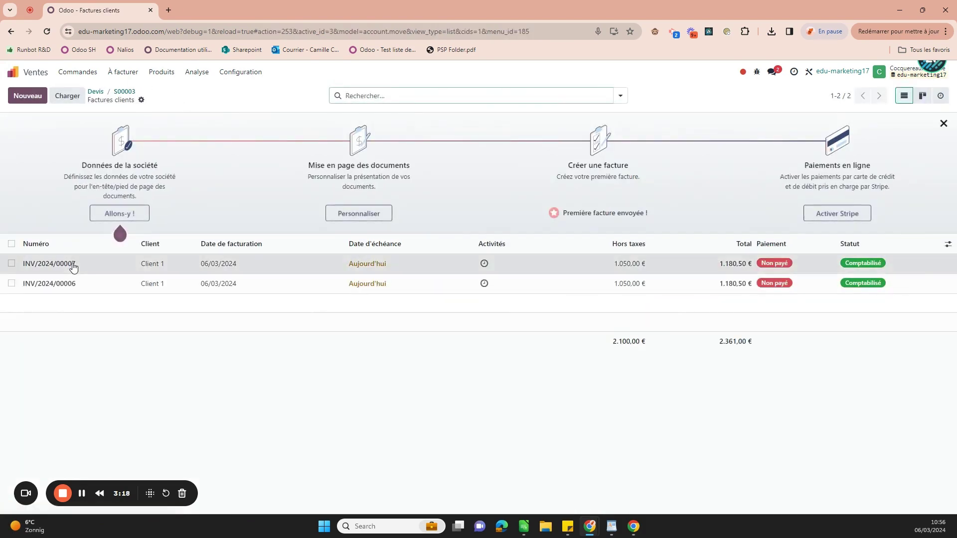
click(76, 262)
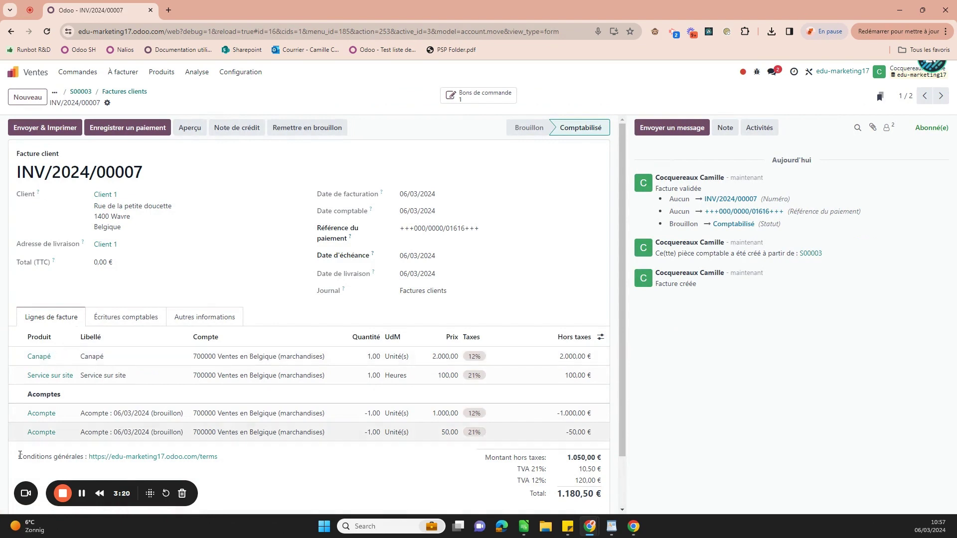